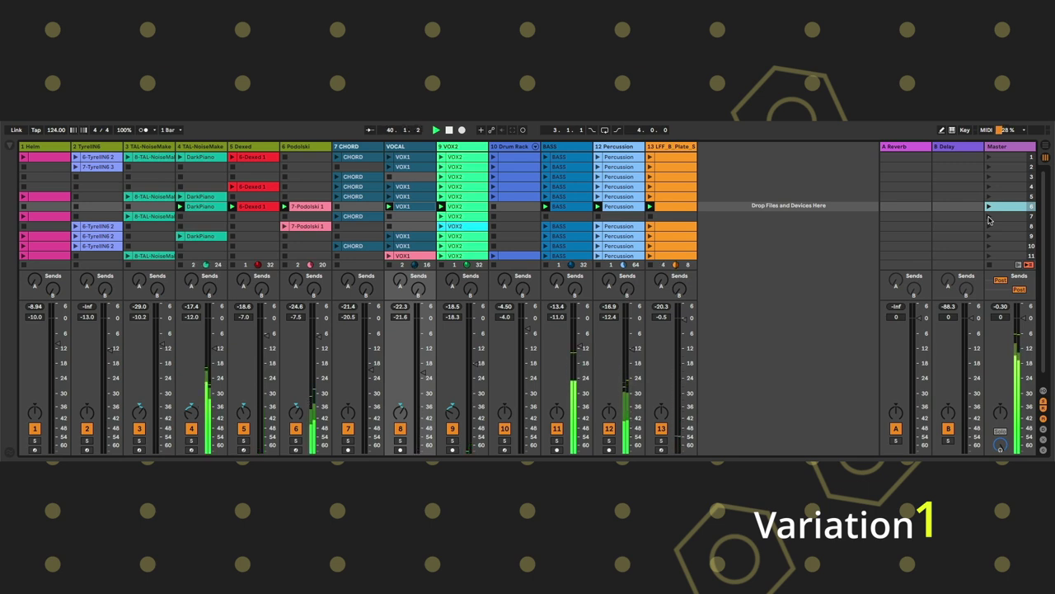
# Launch scenes 7 then 8, and drag the mixer splitter down so all twelve scenes show.
pyautogui.click(990, 218)
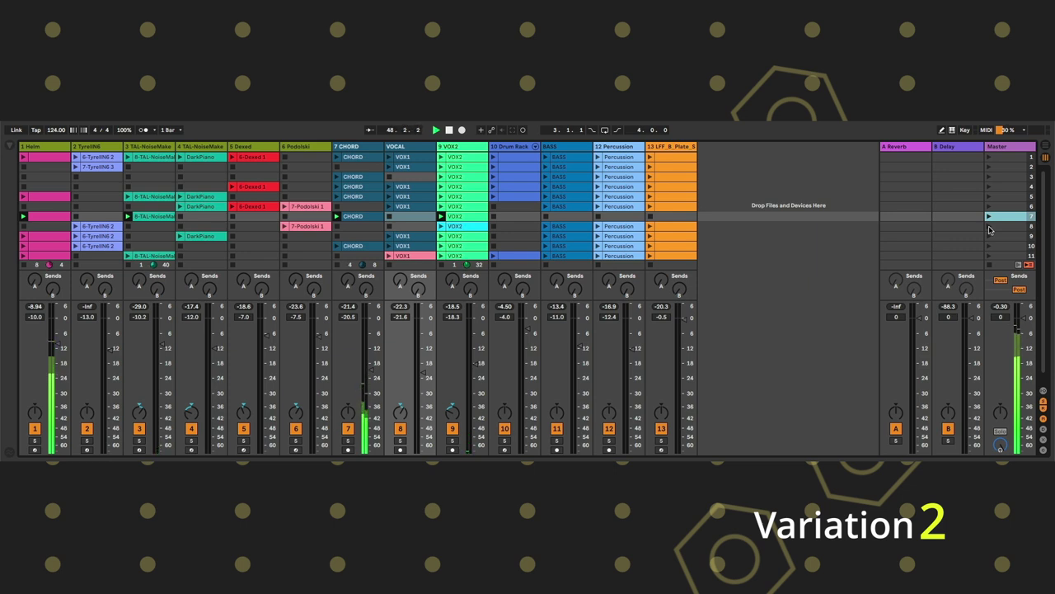
pyautogui.click(990, 227)
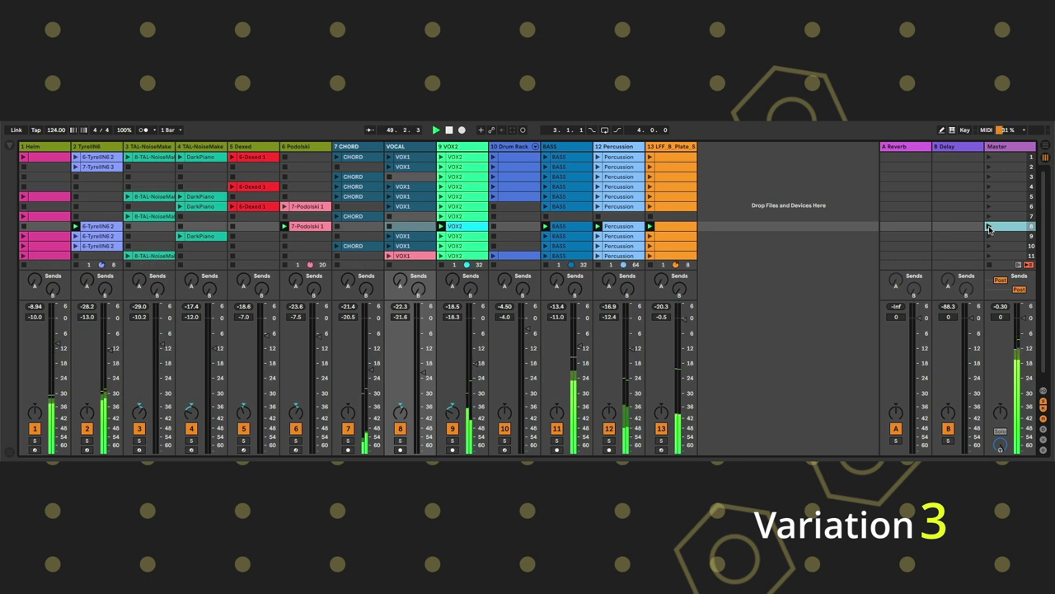
pyautogui.scroll(-1, 833, 258)
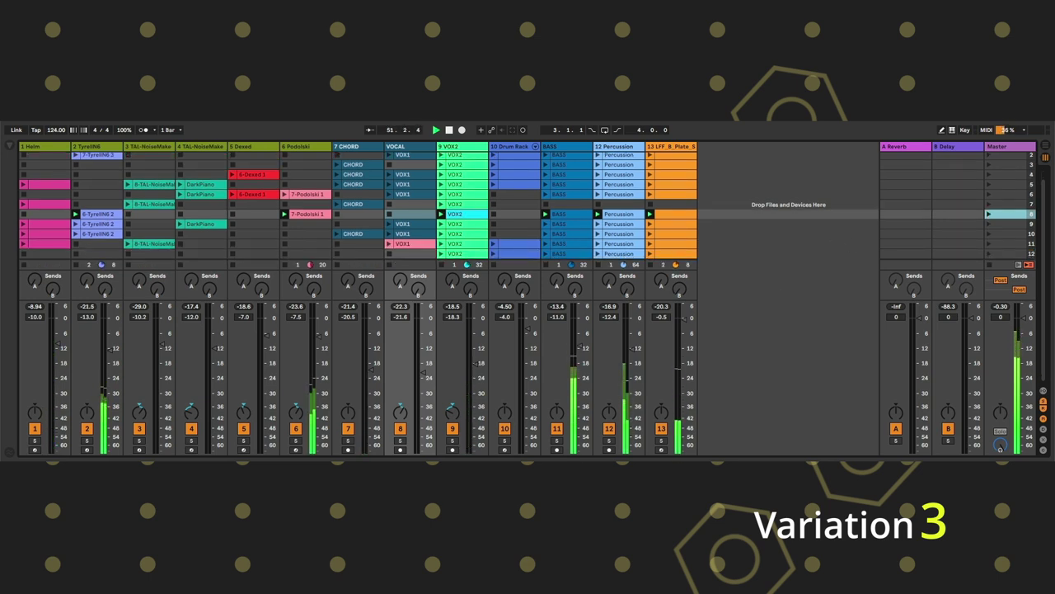
pyautogui.moveTo(561, 463); pyautogui.dragTo(561, 492)
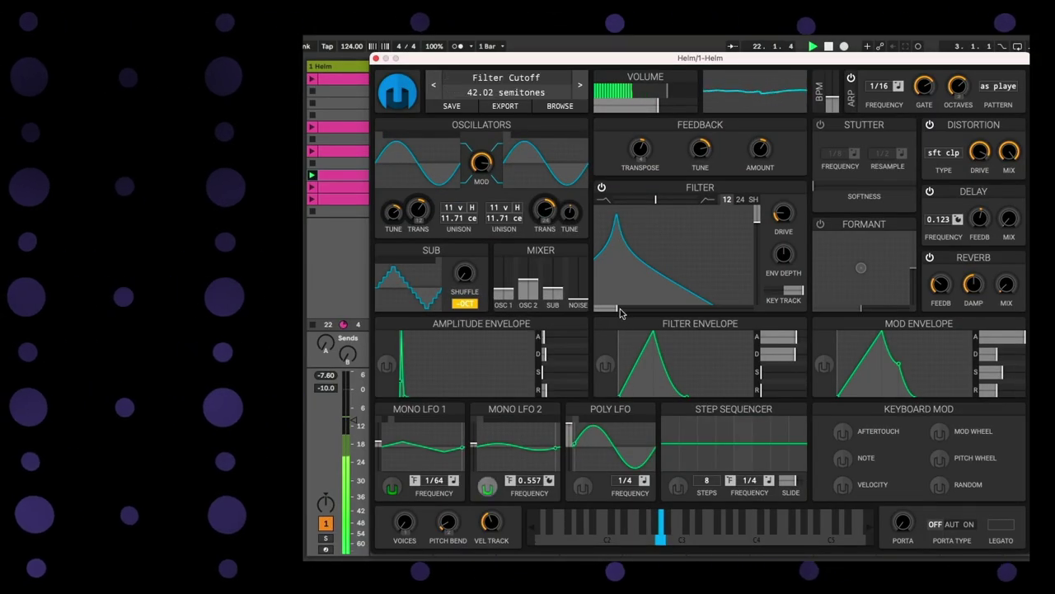
# Sweep Helm's filter cutoff down and back up, then unsolo track 1.
pyautogui.moveTo(618, 309); pyautogui.dragTo(624, 314)
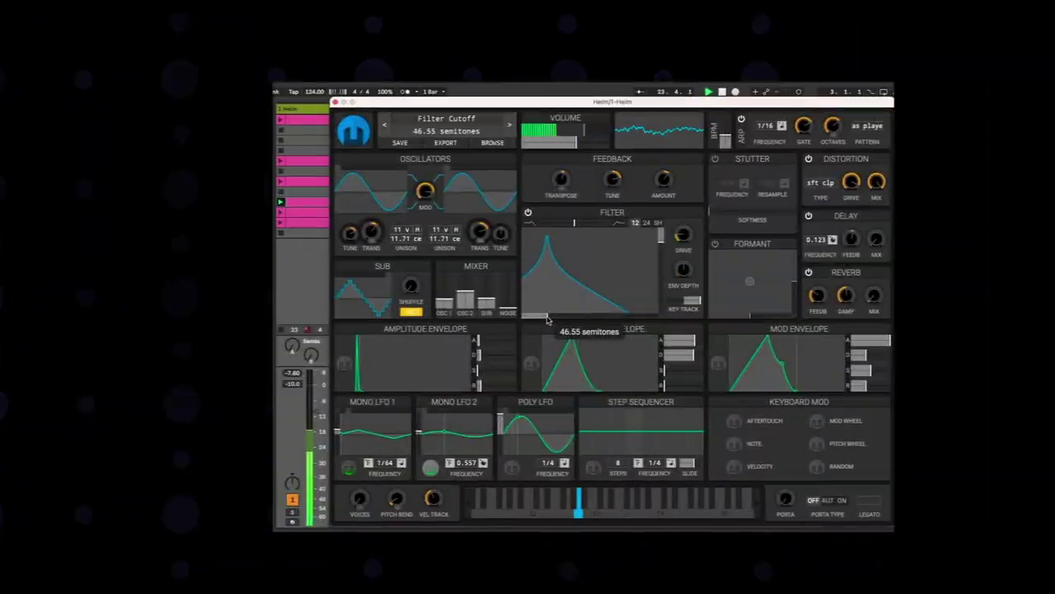
pyautogui.moveTo(546, 319)
pyautogui.mouseDown()
pyautogui.moveTo(576, 319)
pyautogui.moveTo(548, 318)
pyautogui.mouseUp()
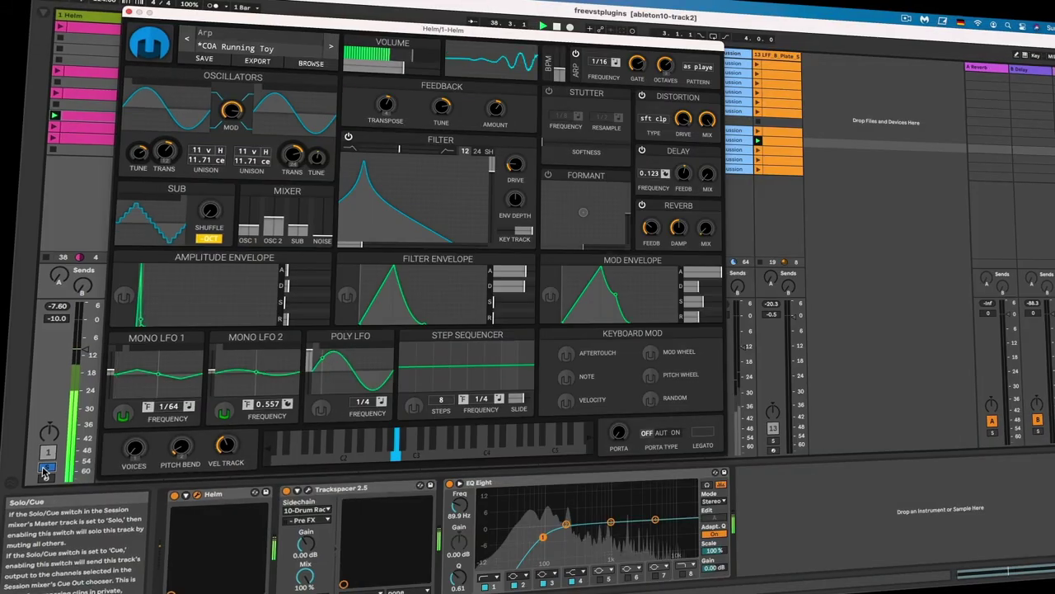
pyautogui.click(45, 471)
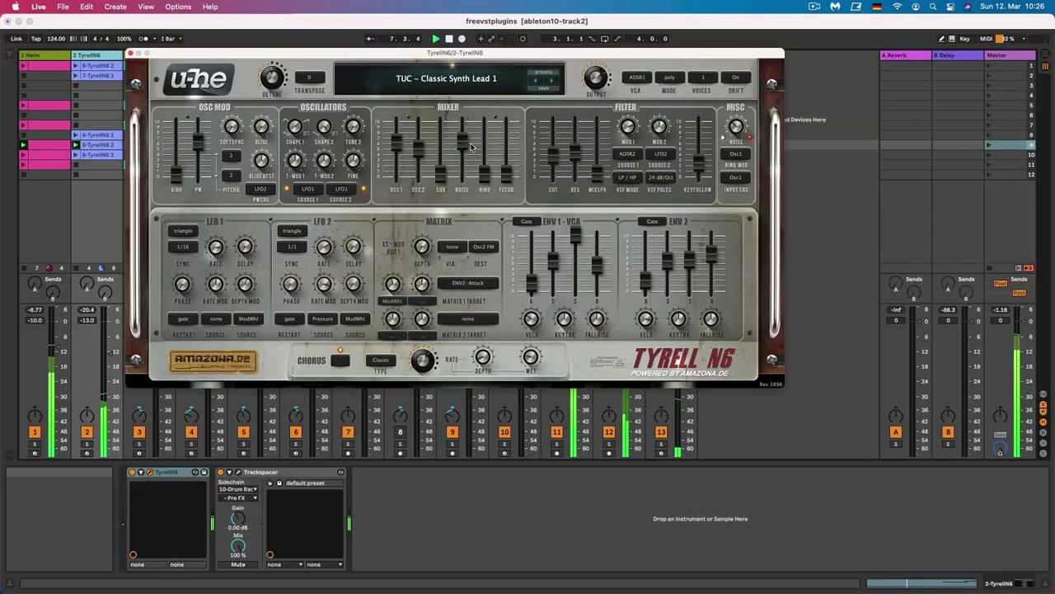
# Solo track 2 and sweep TyrellN6's noise volume fully down and back up to -23.50.
pyautogui.moveTo(472, 147); pyautogui.dragTo(460, 104)
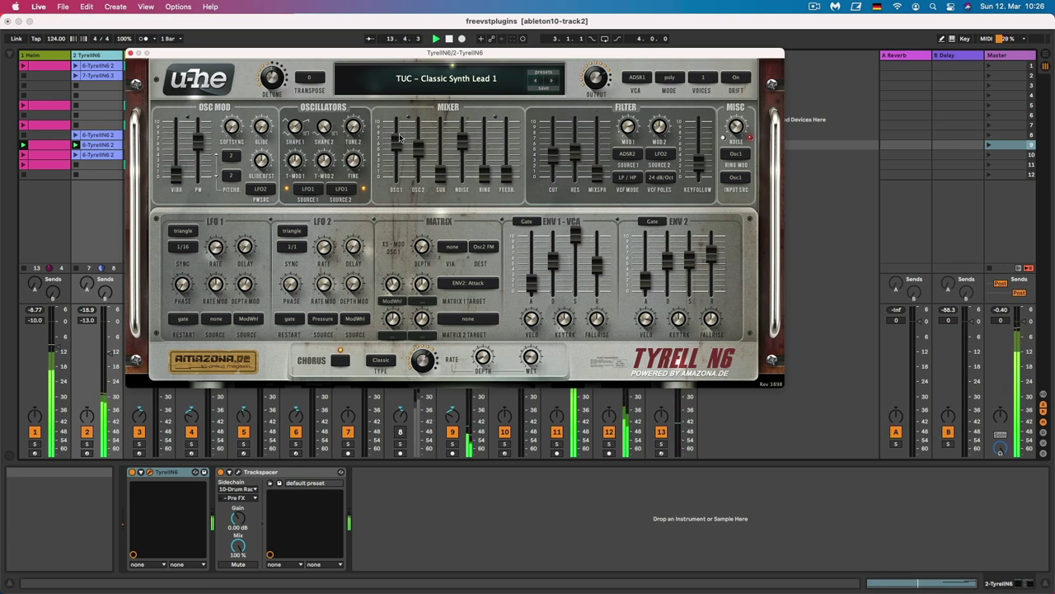
pyautogui.click(88, 444)
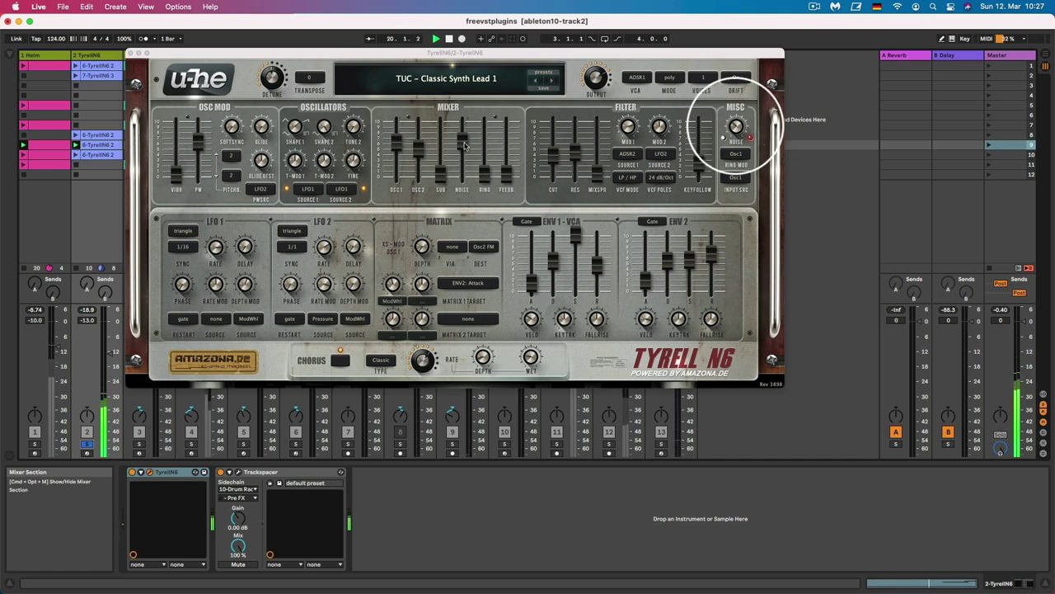
pyautogui.moveTo(462, 145); pyautogui.dragTo(466, 236)
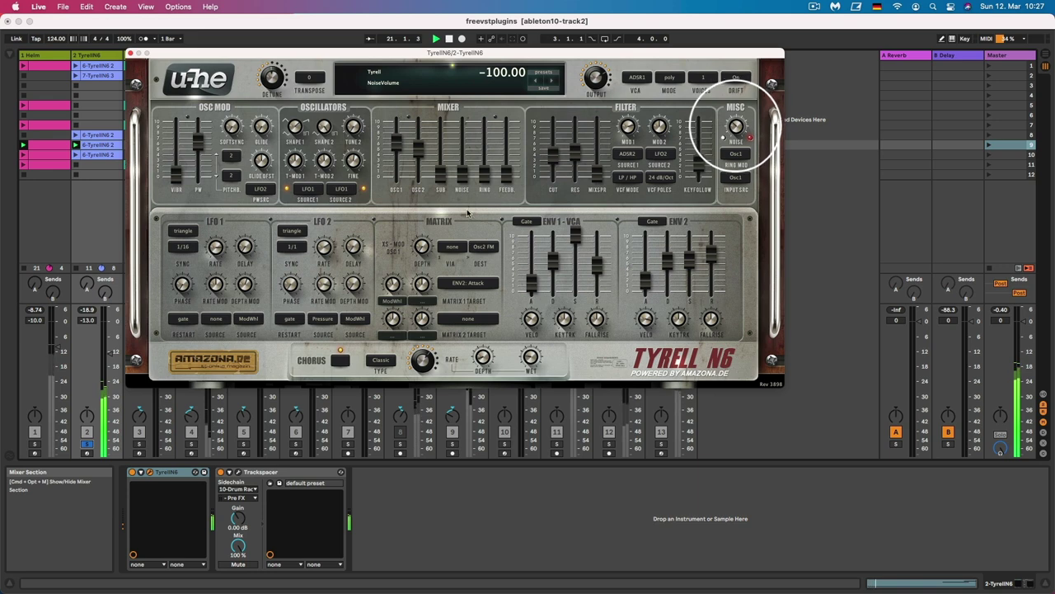
pyautogui.moveTo(462, 170); pyautogui.dragTo(461, 144)
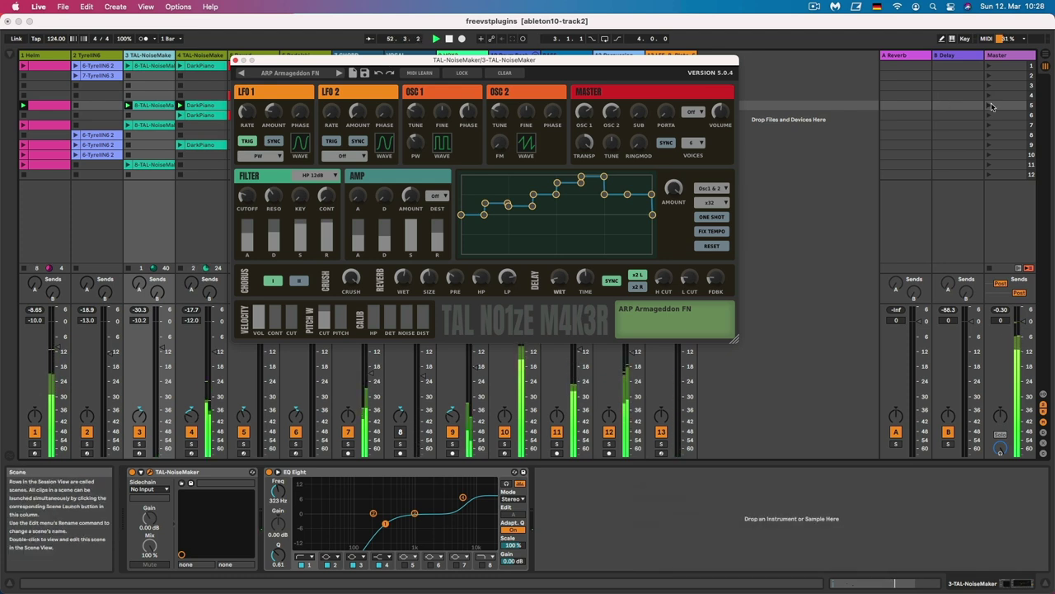
# Solo track 4, set TAL-NoiseMaker's filter sustain to about 0.854, and relaunch scene 6.
pyautogui.moveTo(483, 65); pyautogui.dragTo(481, 65)
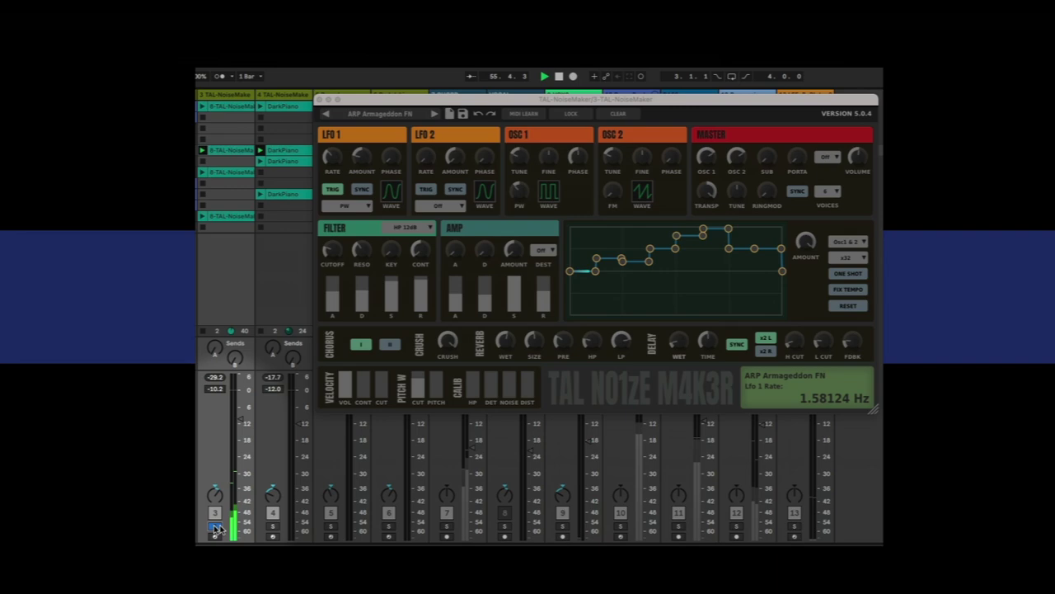
pyautogui.click(273, 525)
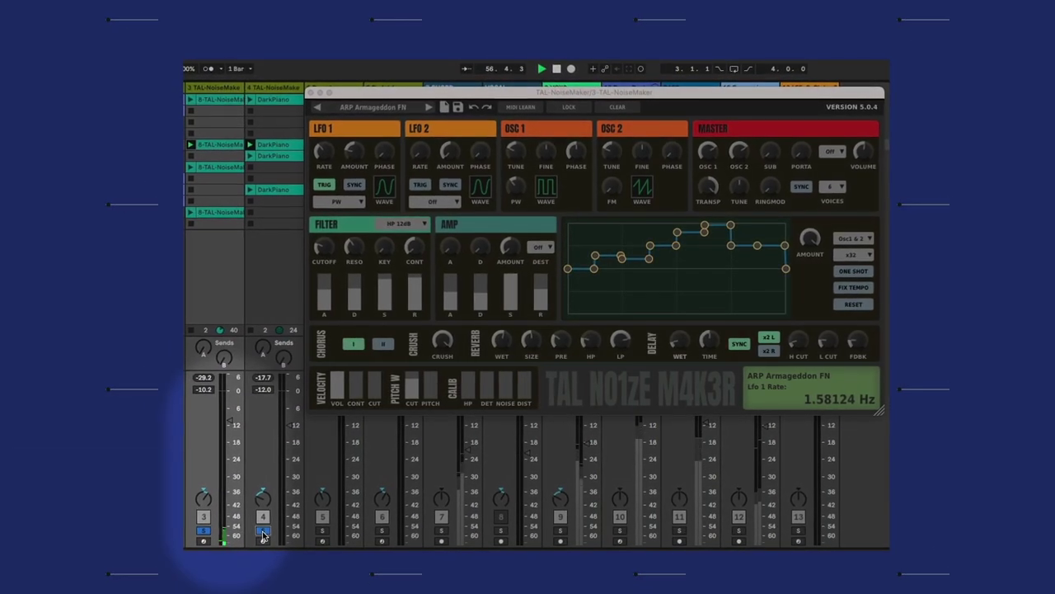
pyautogui.moveTo(384, 309); pyautogui.dragTo(385, 300)
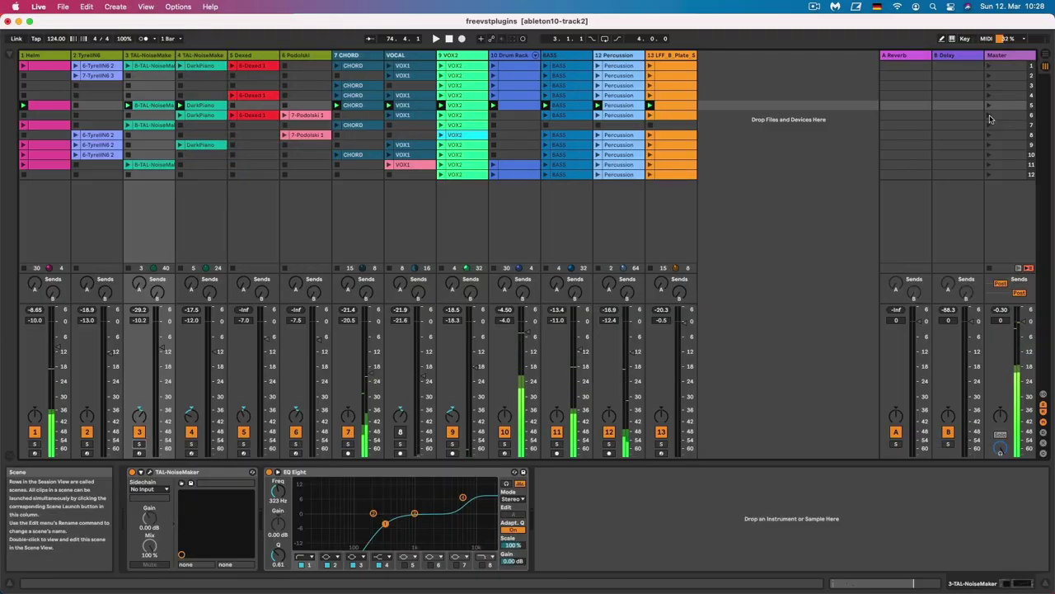
pyautogui.click(990, 116)
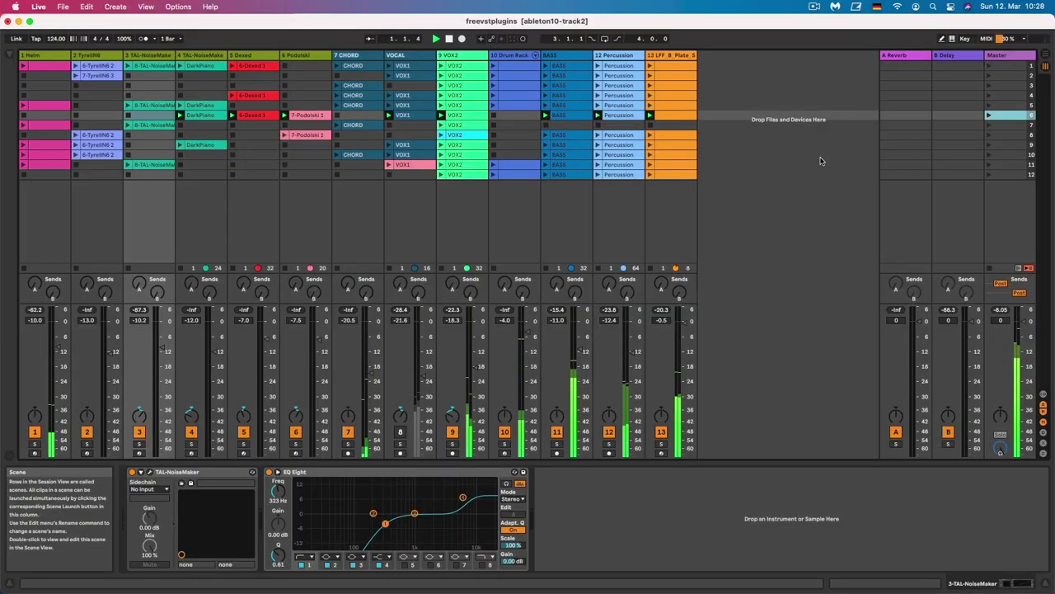
# Select Dexed on track 5, open its synth window and move it toward the centre.
pyautogui.click(243, 55)
pyautogui.click(149, 473)
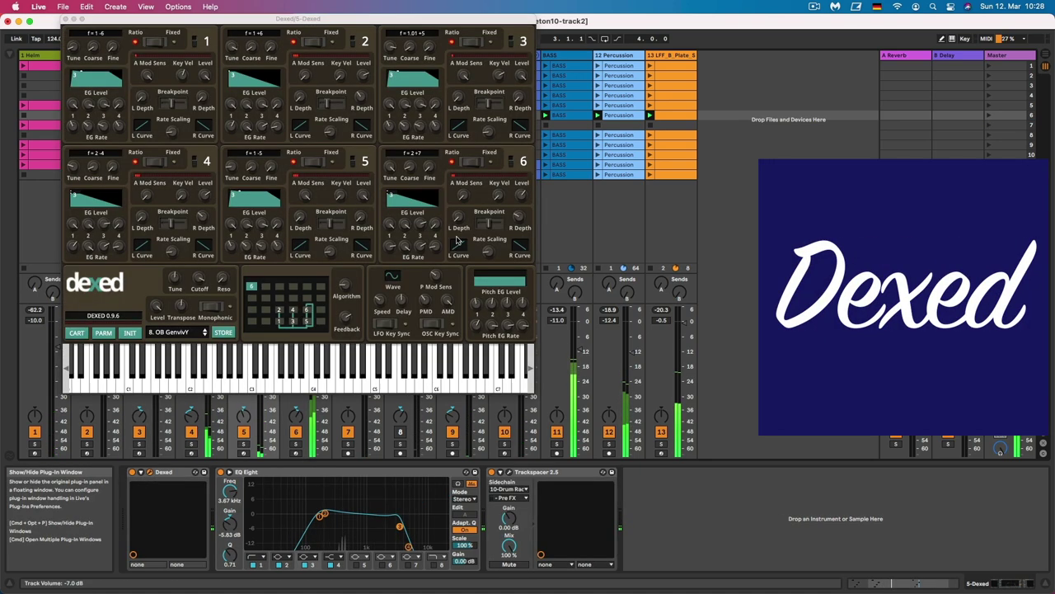
pyautogui.moveTo(328, 16); pyautogui.dragTo(540, 60)
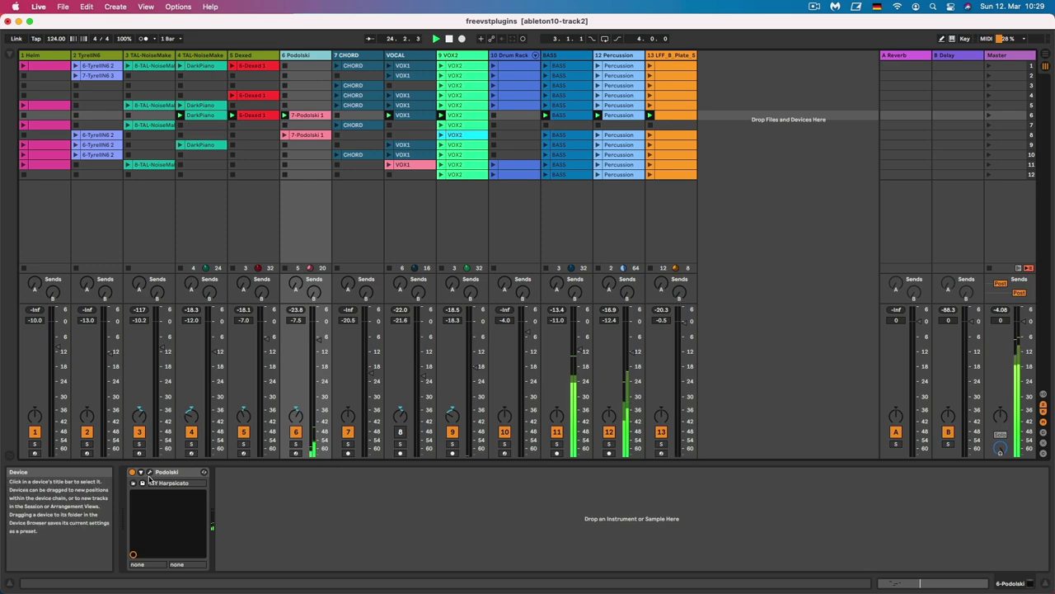
# Open Podolski, solo its track, view its preset browser, close it, and solo the VOCAL track.
pyautogui.click(32, 480)
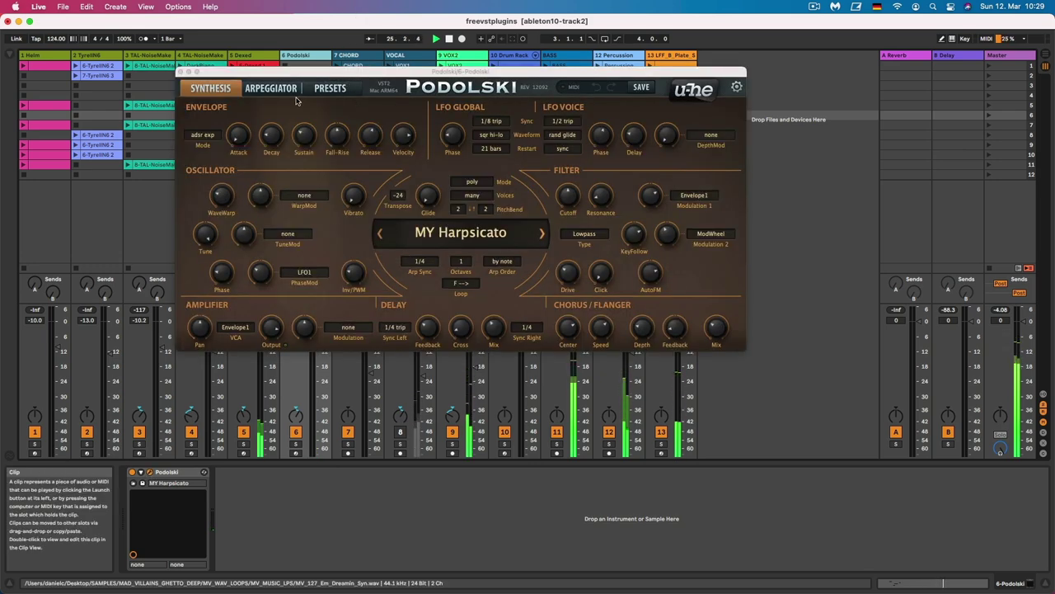
pyautogui.moveTo(295, 79); pyautogui.dragTo(452, 65)
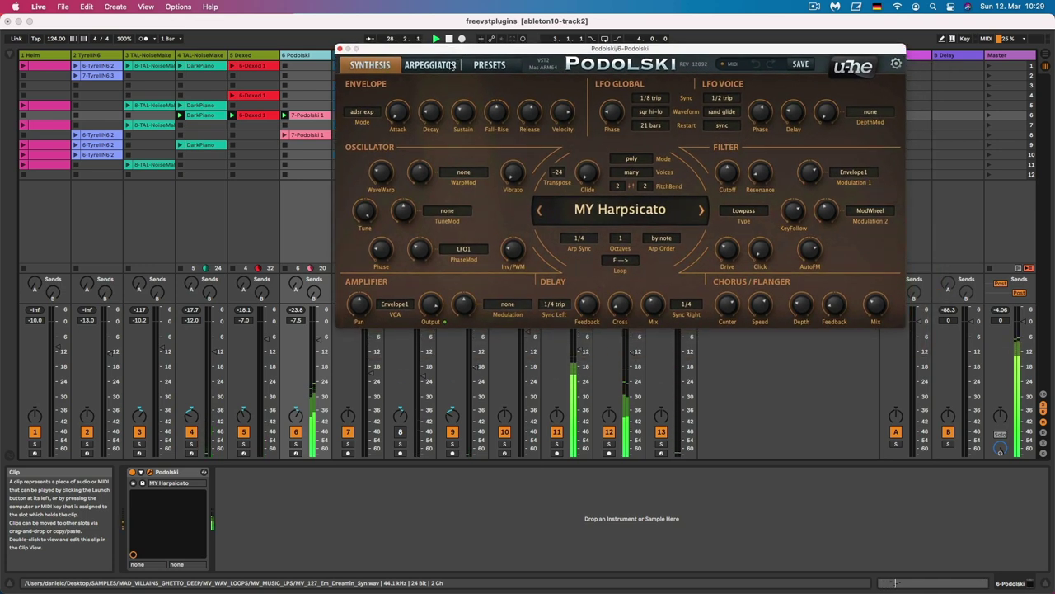
pyautogui.click(294, 446)
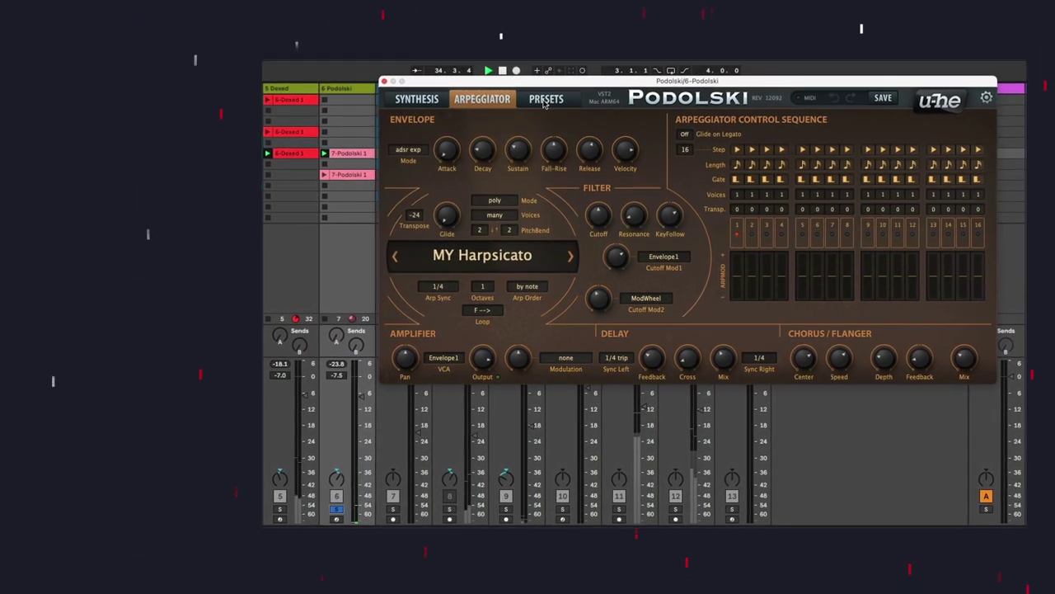
pyautogui.click(544, 103)
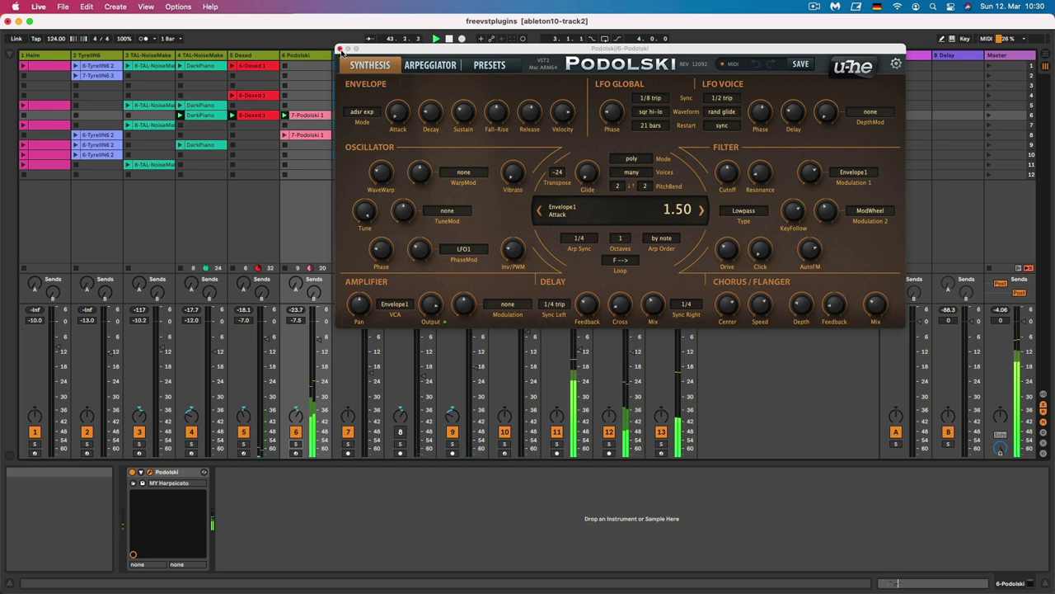
pyautogui.click(340, 49)
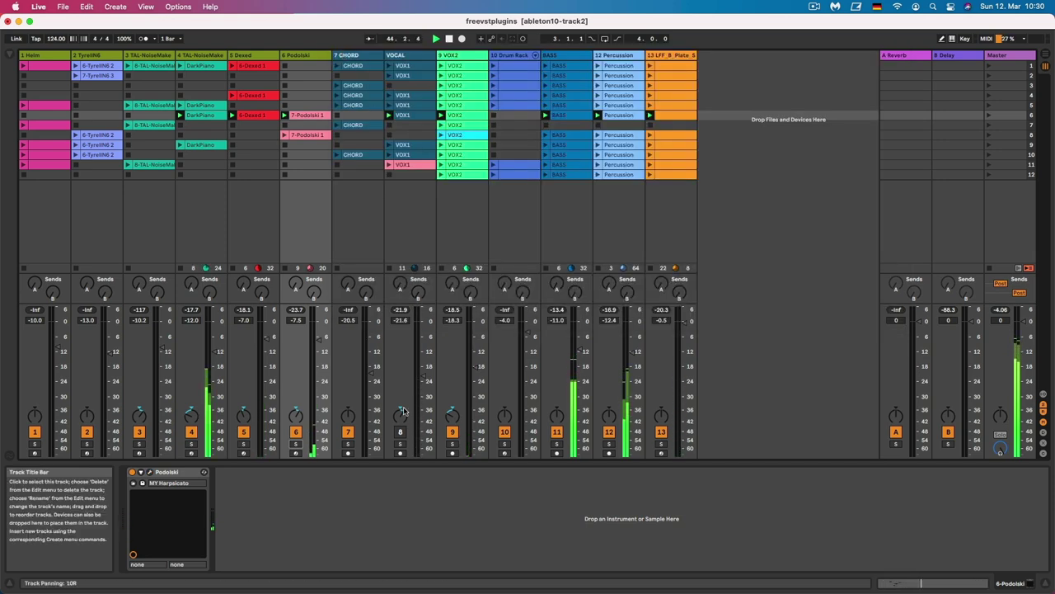
pyautogui.click(400, 443)
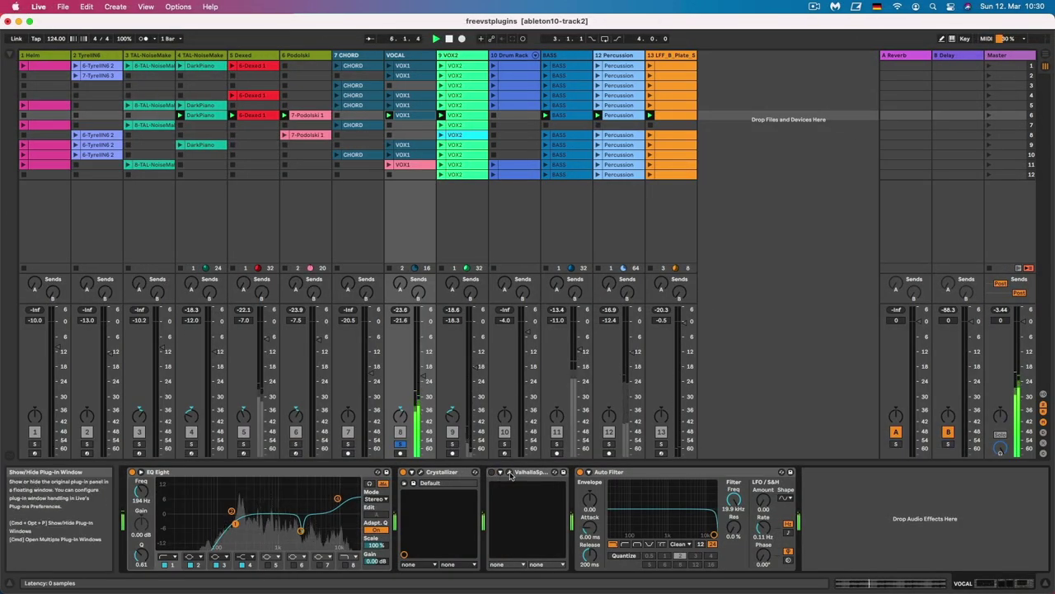
# Open the ValhallaSpaceModulator window and raise its Mix to 98.5 %.
pyautogui.click(510, 475)
pyautogui.moveTo(510, 150); pyautogui.dragTo(511, 78)
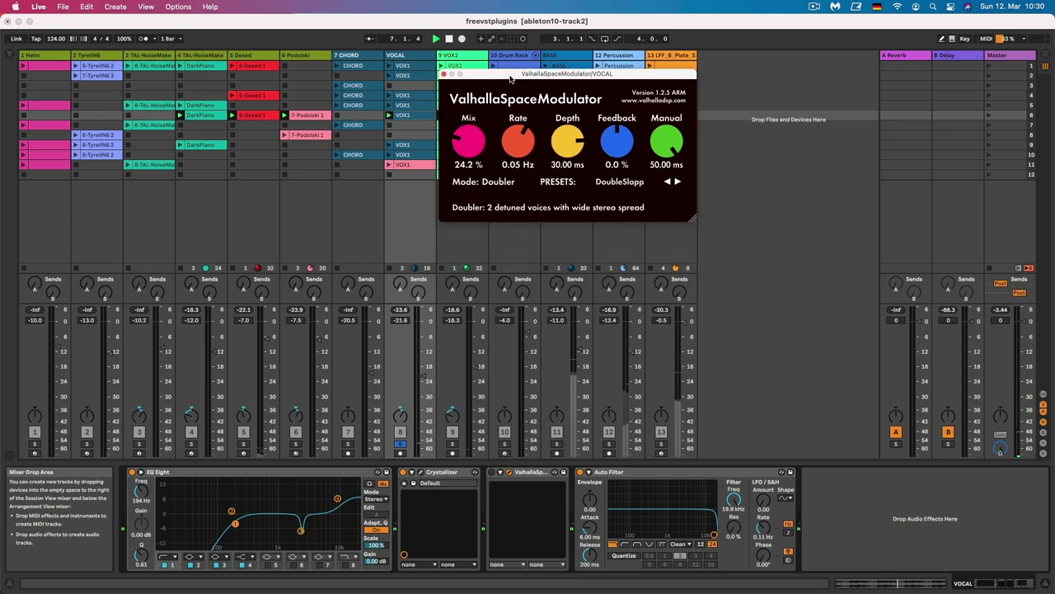
pyautogui.click(492, 478)
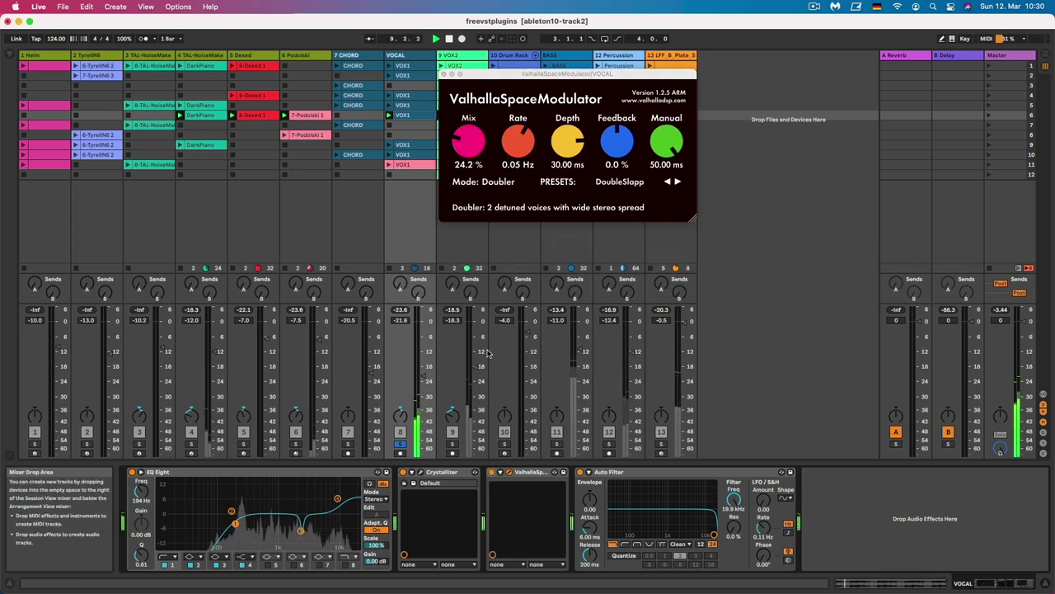
pyautogui.moveTo(468, 142); pyautogui.dragTo(464, 59)
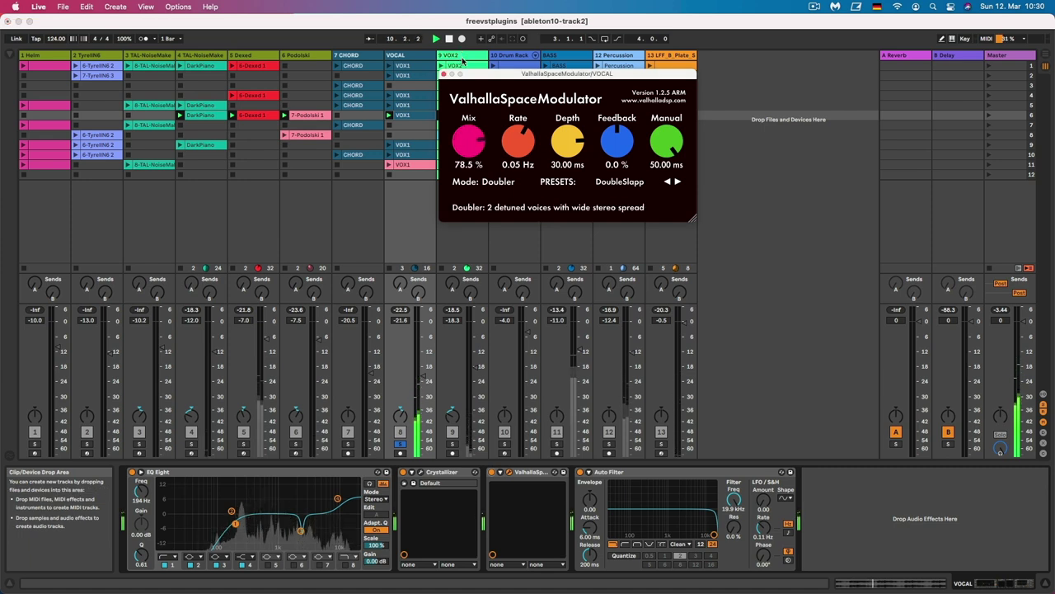
pyautogui.moveTo(470, 140); pyautogui.dragTo(468, 103)
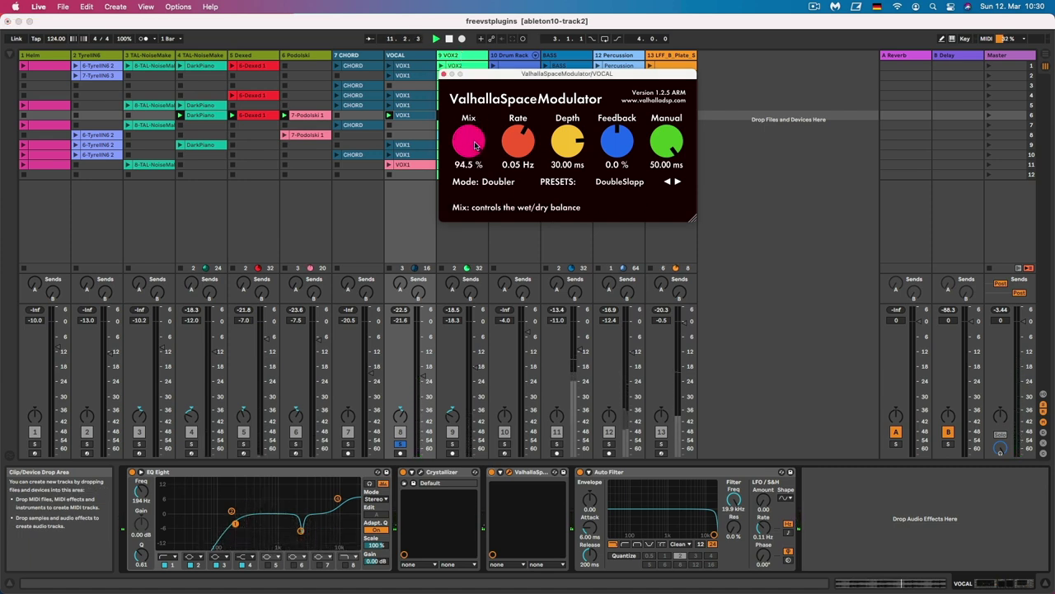
# Step through presets from Clique to LooselyDoubled, cycling back to DoubleSlapp.
pyautogui.click(678, 182)
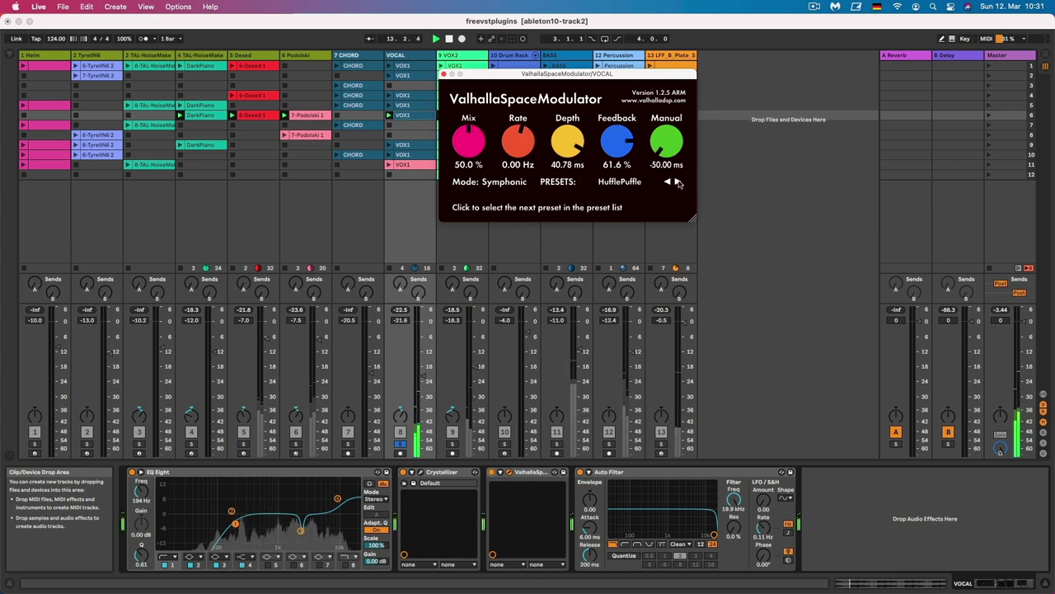
pyautogui.click(678, 182)
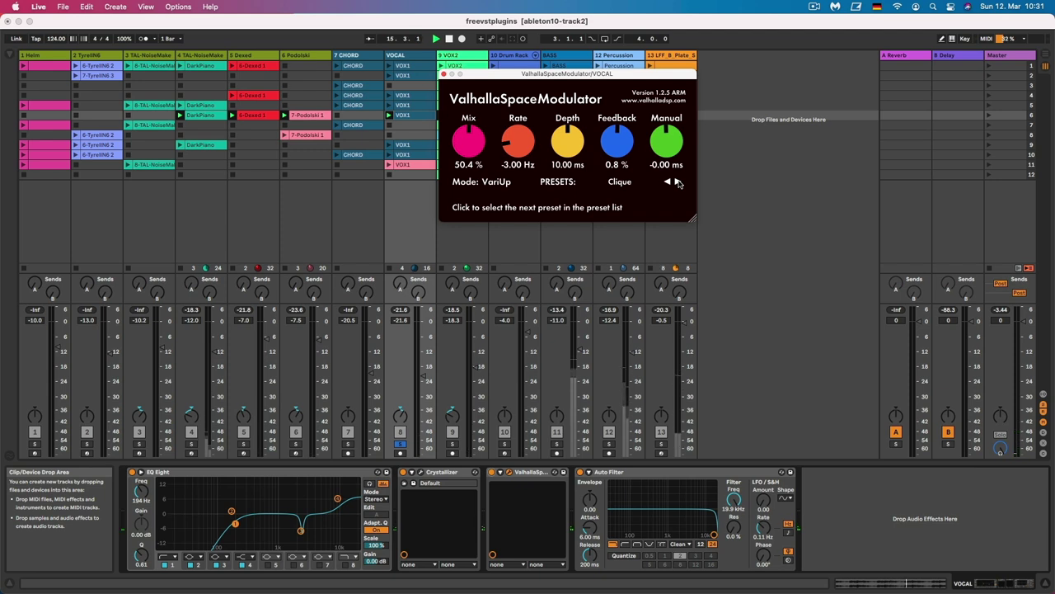
pyautogui.click(689, 163)
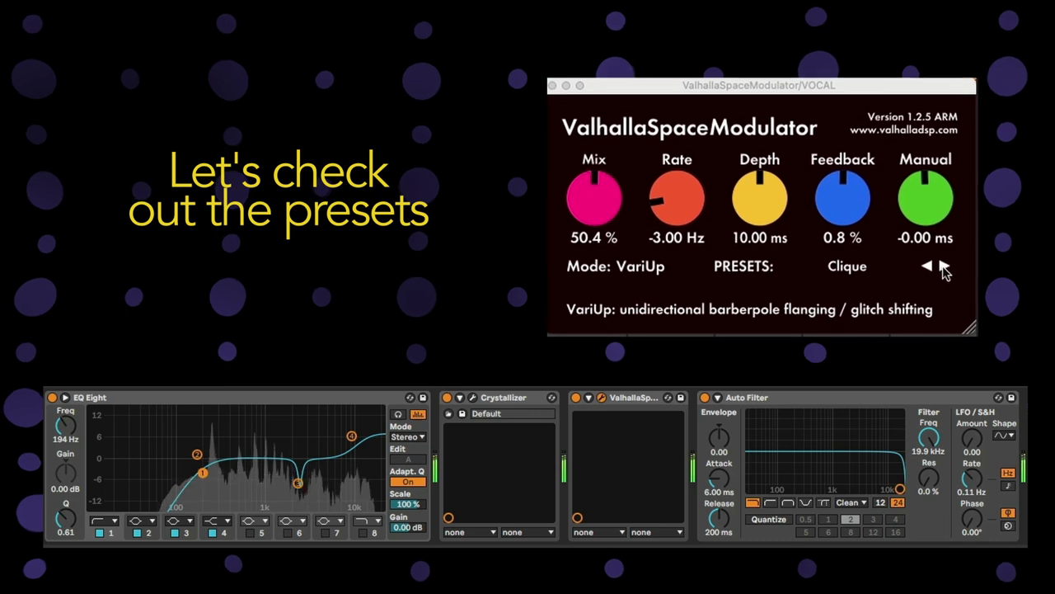
pyautogui.click(945, 267)
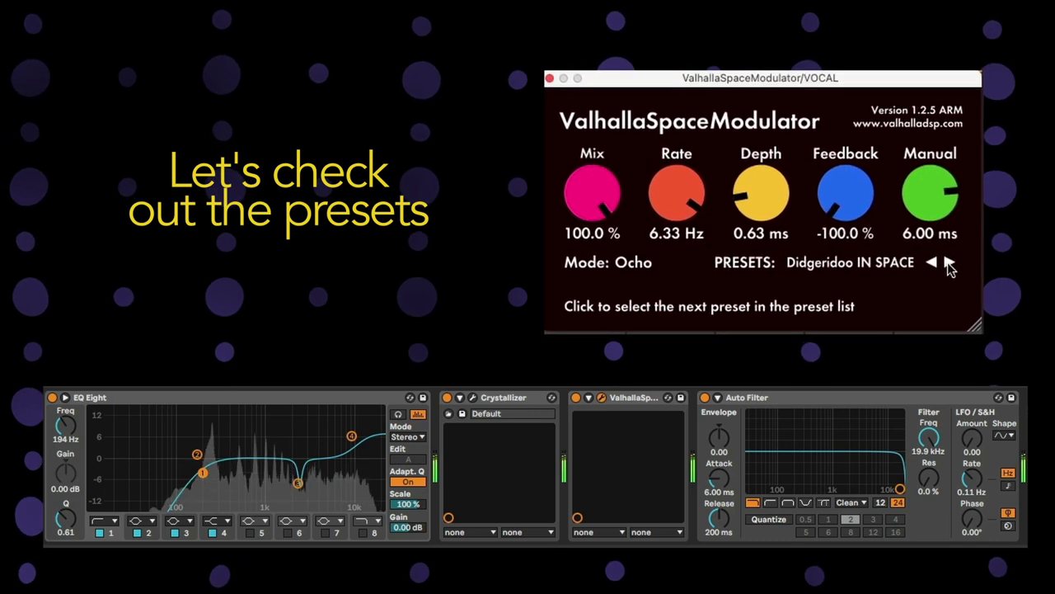
pyautogui.click(949, 264)
pyautogui.click(950, 263)
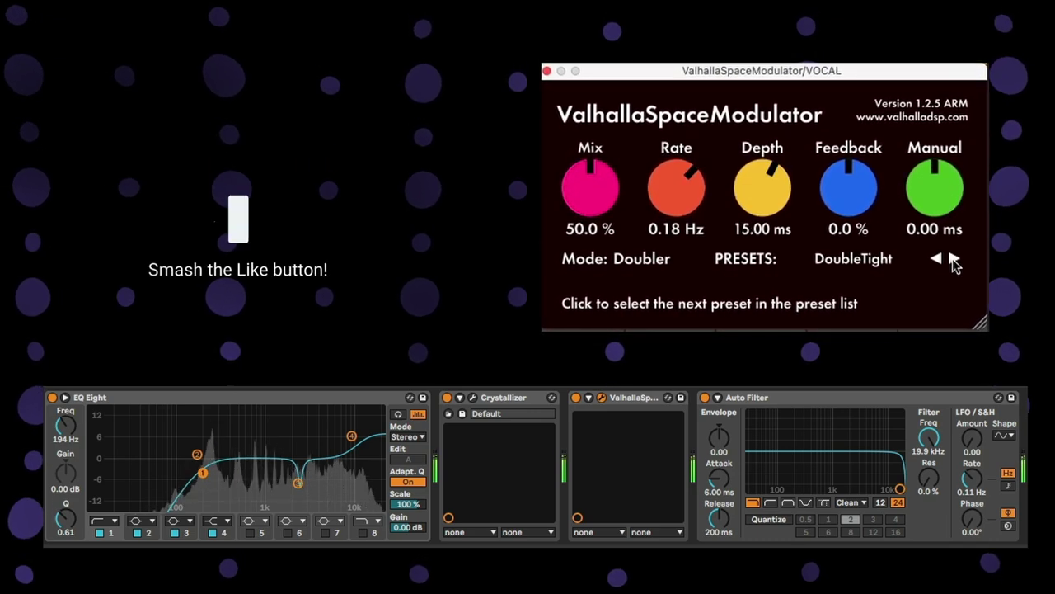
pyautogui.click(953, 260)
pyautogui.click(953, 260)
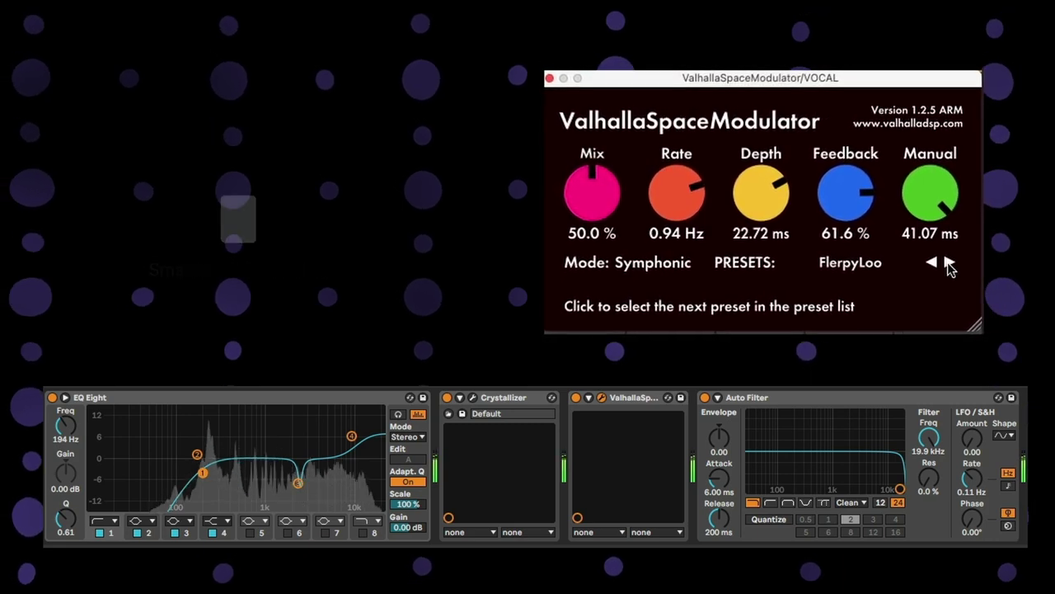
pyautogui.click(949, 263)
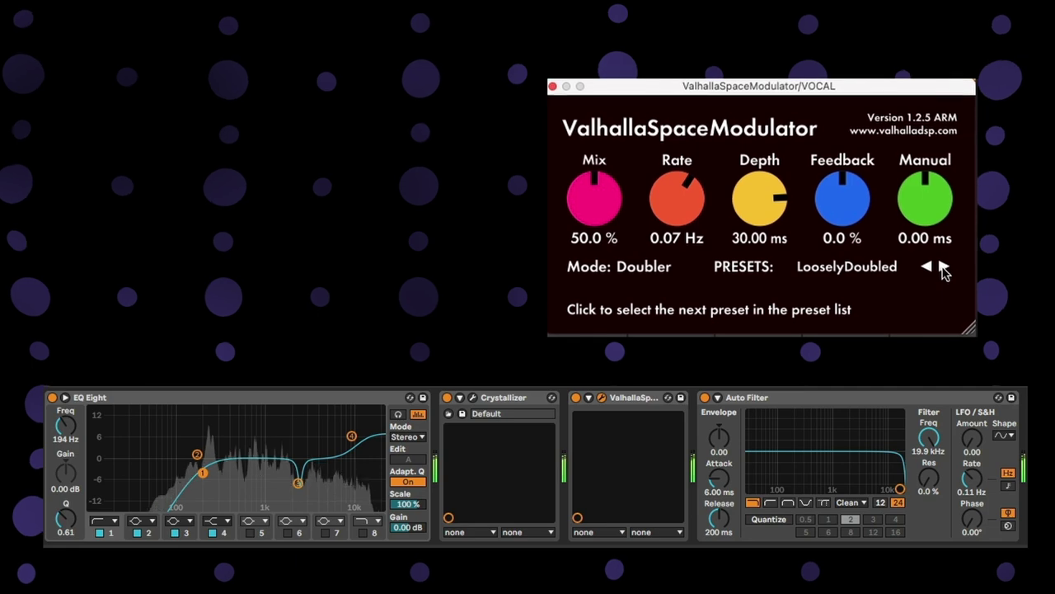
pyautogui.click(944, 266)
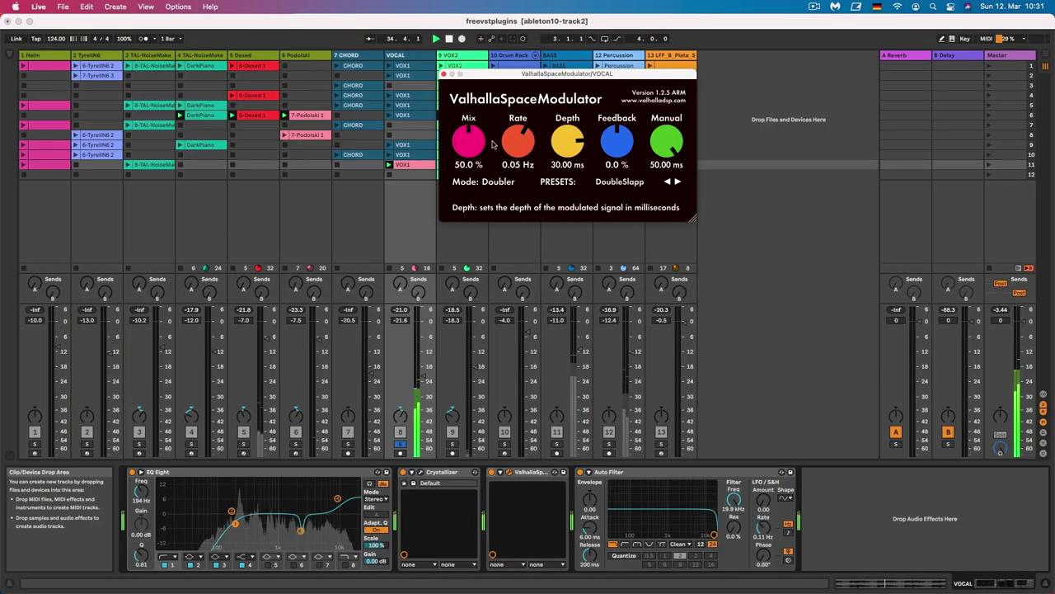
# Turn the space modulator's Mix down to 20.5 %, A/B bypass it, unsolo VOCAL, and close its window.
pyautogui.moveTo(469, 163); pyautogui.dragTo(467, 135)
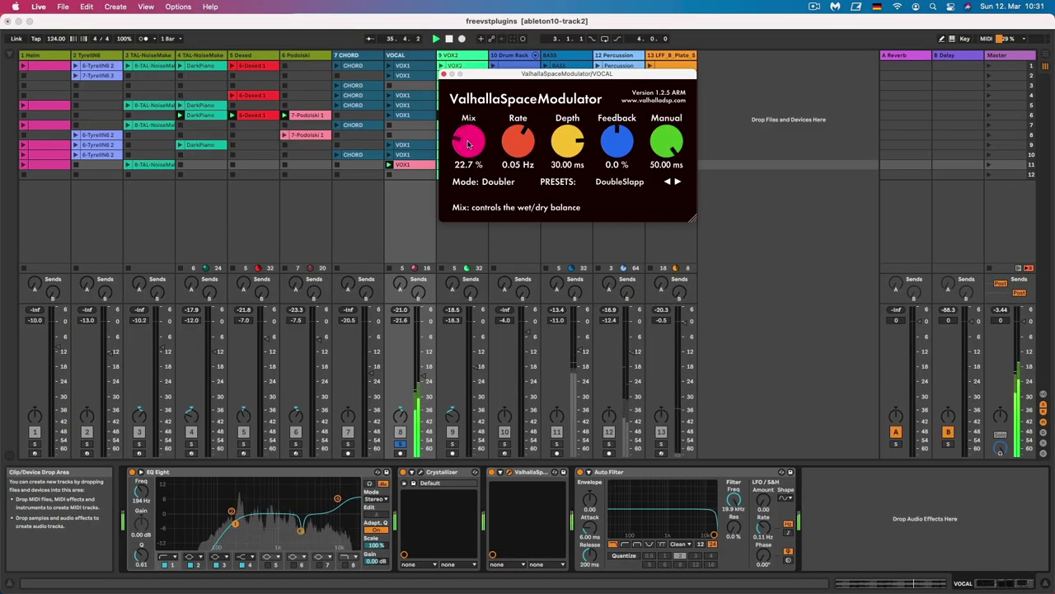
pyautogui.click(492, 473)
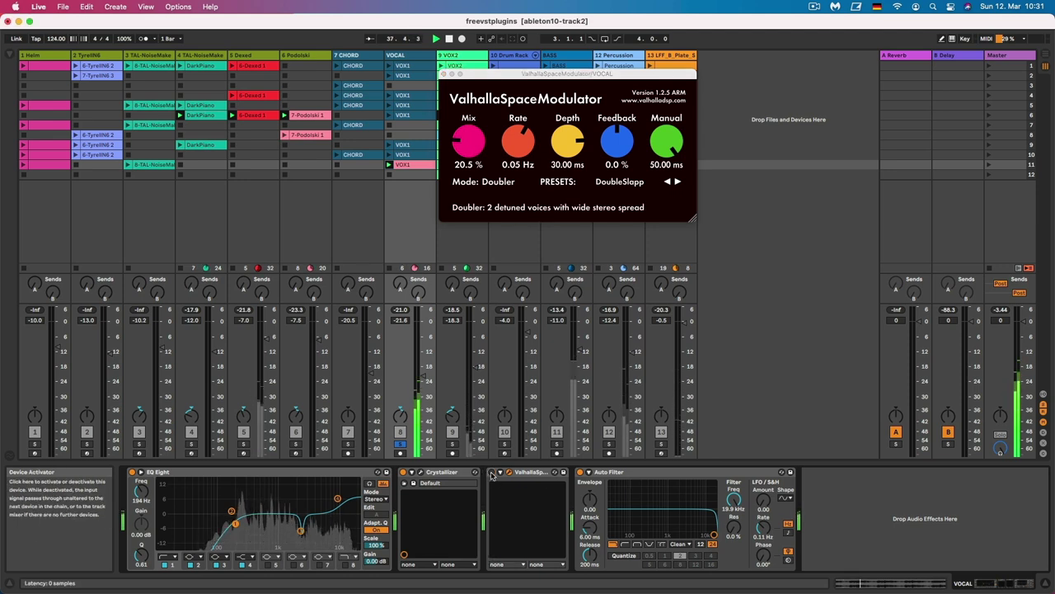
pyautogui.click(492, 473)
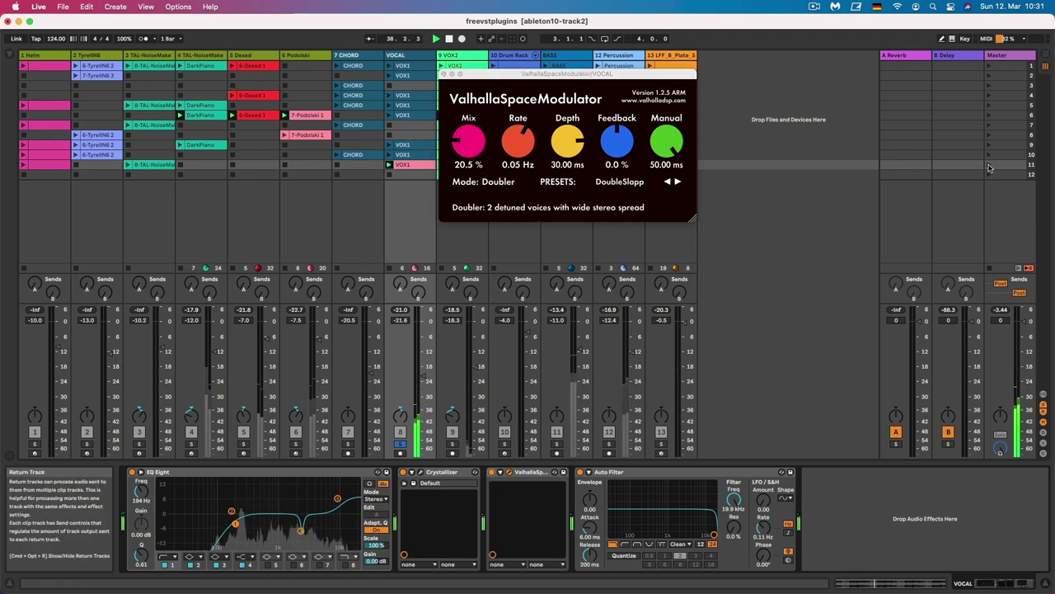
pyautogui.click(400, 447)
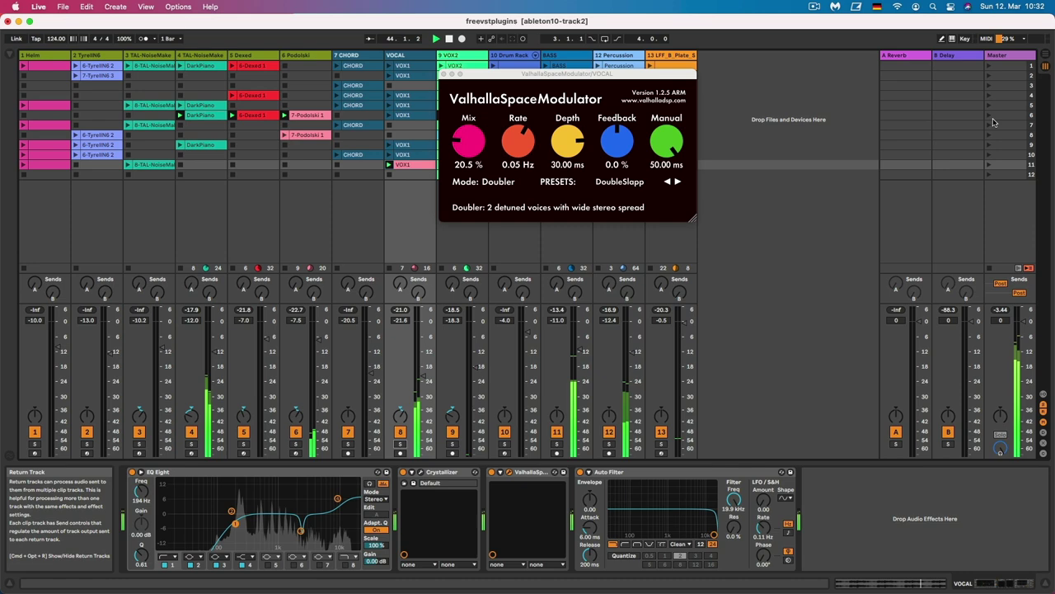
pyautogui.click(511, 472)
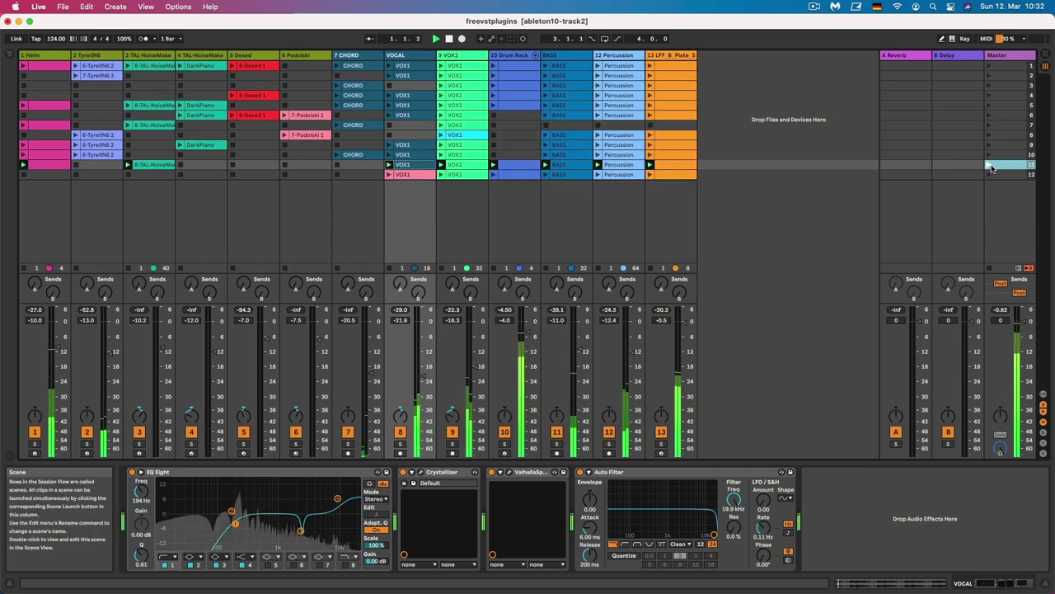
# Select the Master track, open LoudMax and dpMeter5, and place them side by side top-left.
pyautogui.click(997, 115)
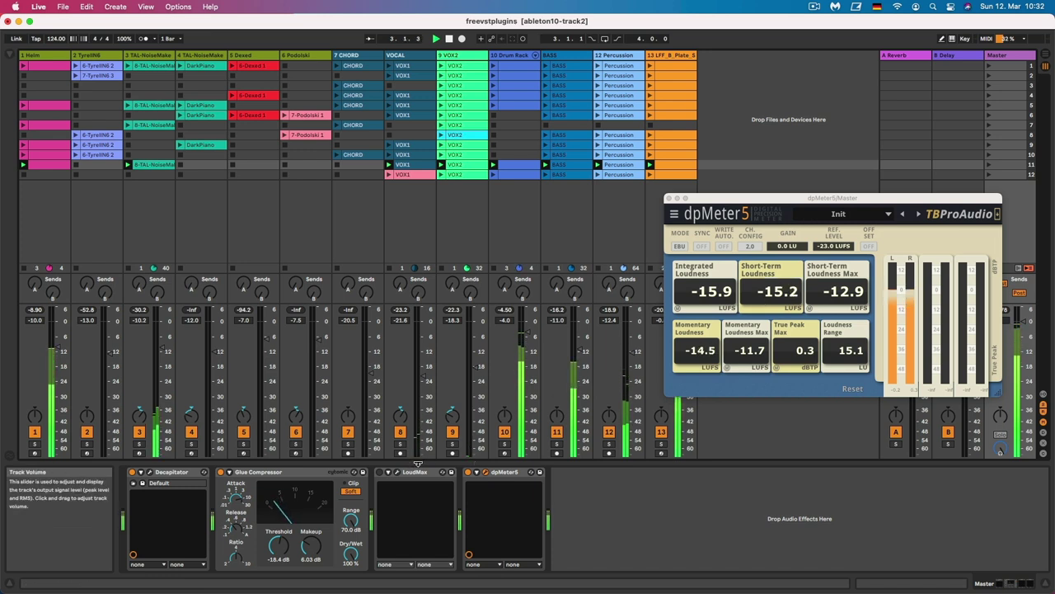
pyautogui.click(397, 472)
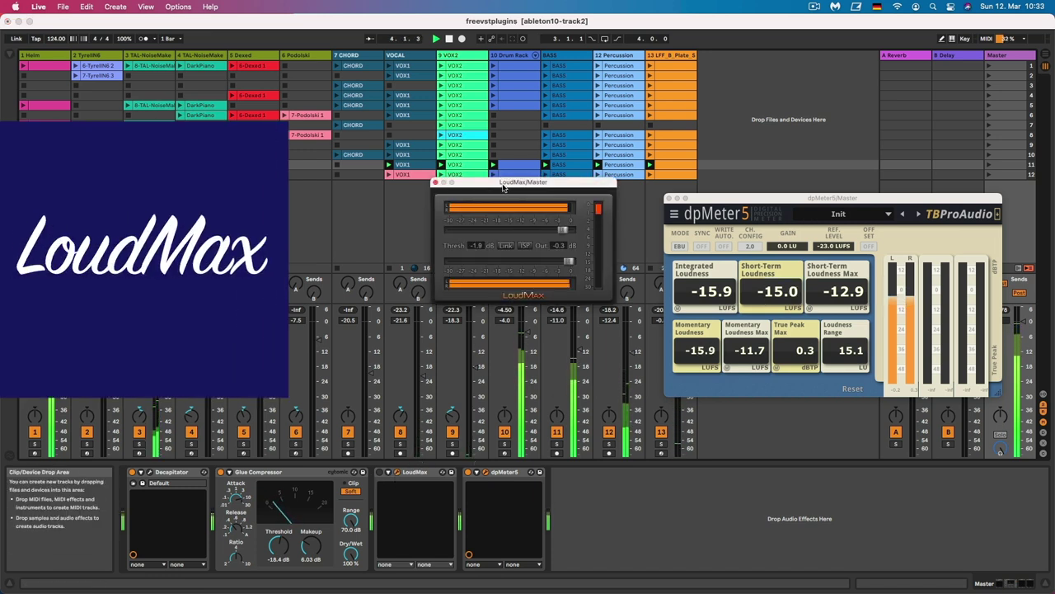
pyautogui.moveTo(503, 188); pyautogui.dragTo(508, 108)
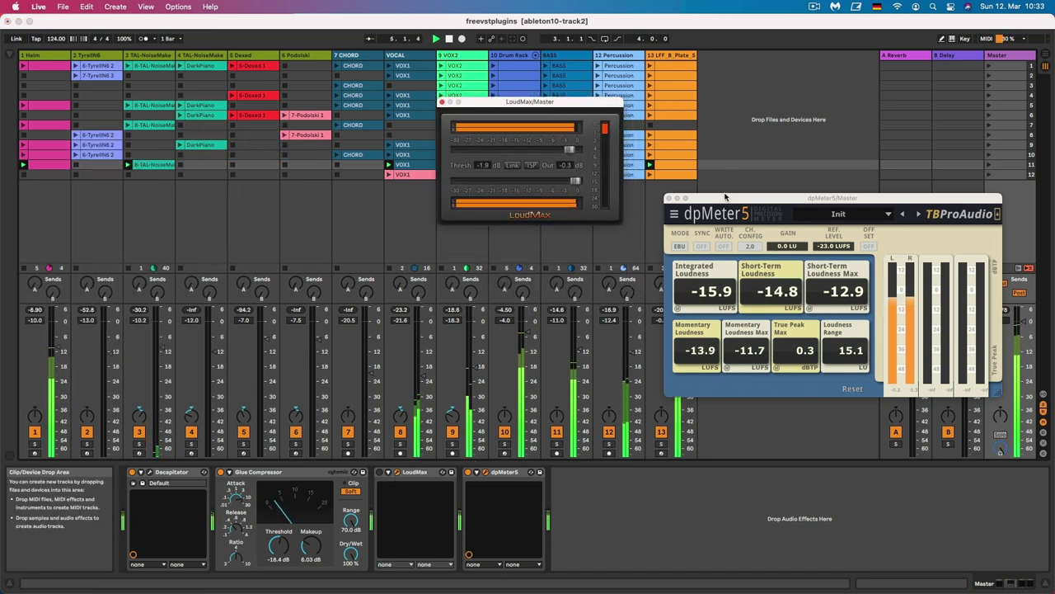
pyautogui.moveTo(725, 196); pyautogui.dragTo(74, 50)
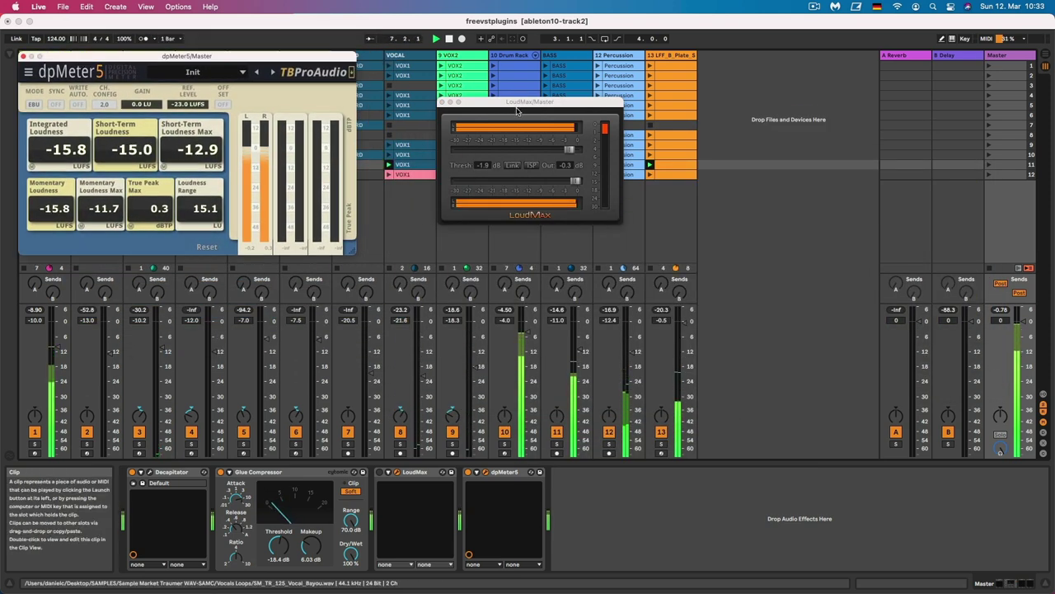
pyautogui.moveTo(517, 110); pyautogui.dragTo(446, 121)
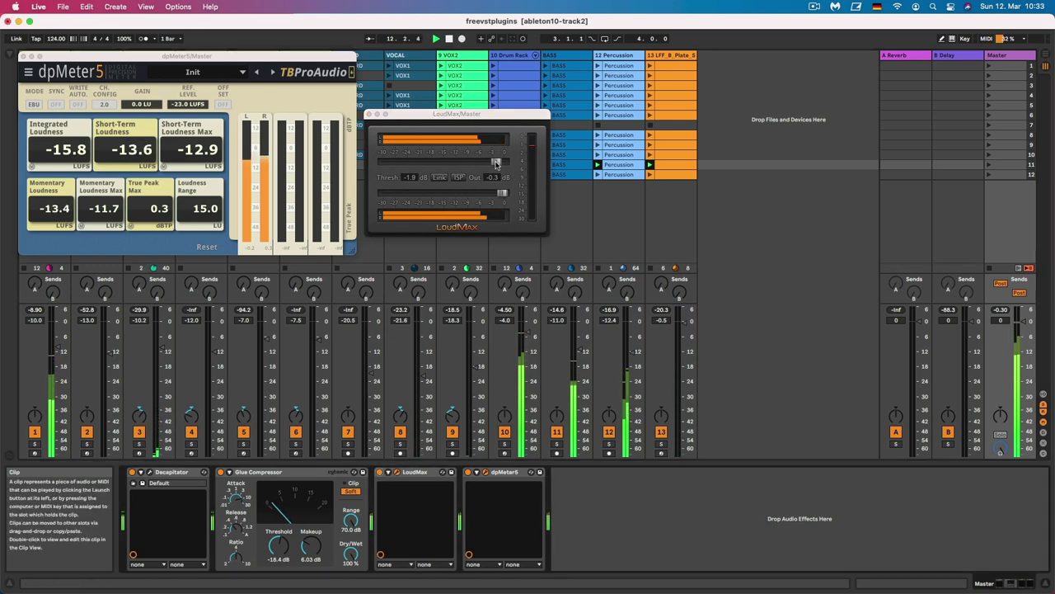
# Lower LoudMax's threshold to -2.9 dB and launch scene 4 from the Master column.
pyautogui.moveTo(495, 162); pyautogui.dragTo(491, 161)
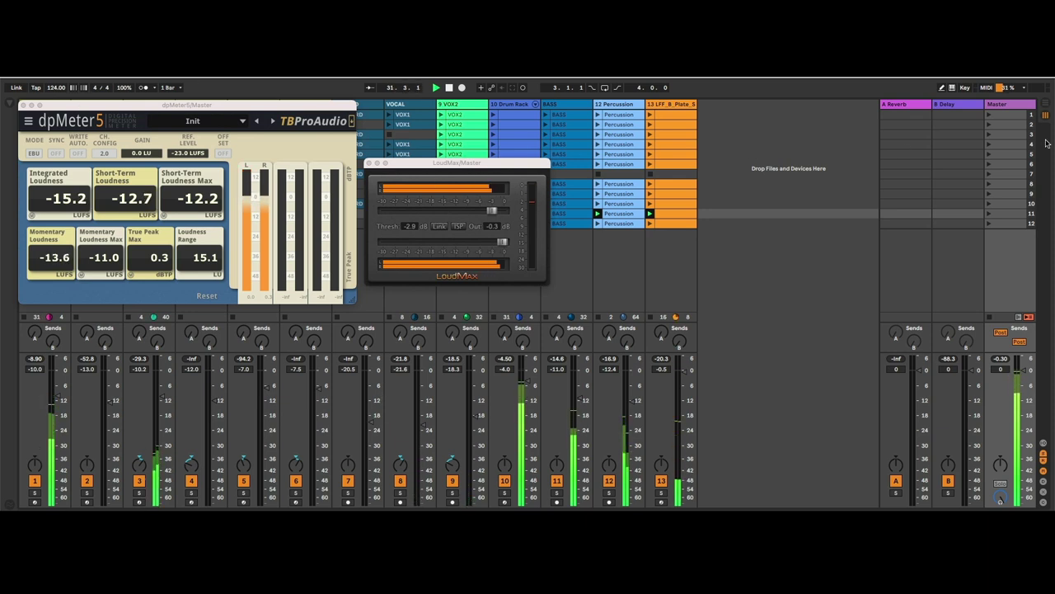
pyautogui.click(990, 141)
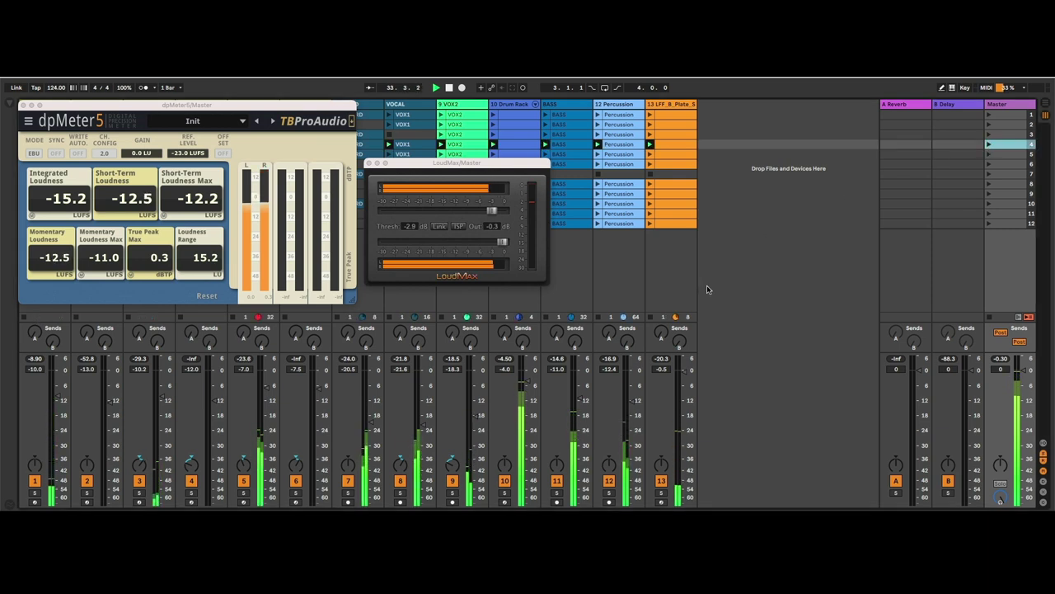